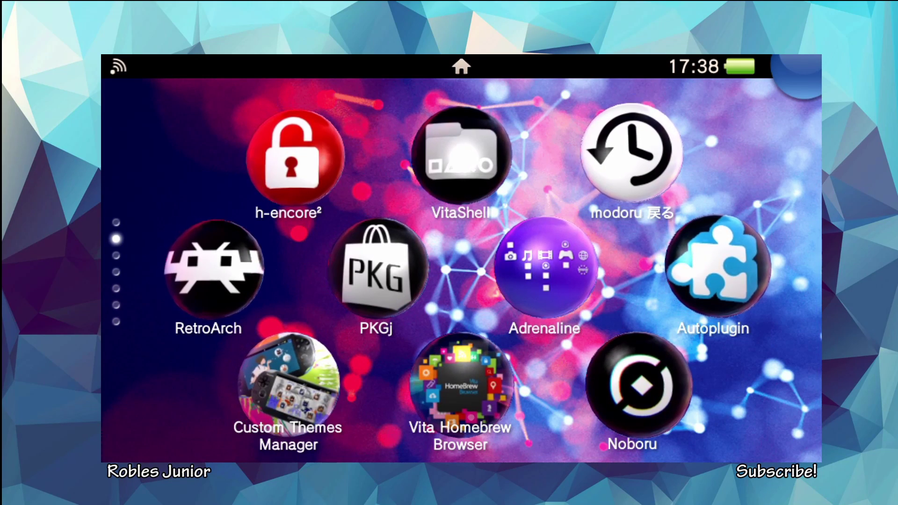
Step: Open the AutoPlugin II bubble's LiveArea on the third home screen page
scroll(461, 265, "down", 5)
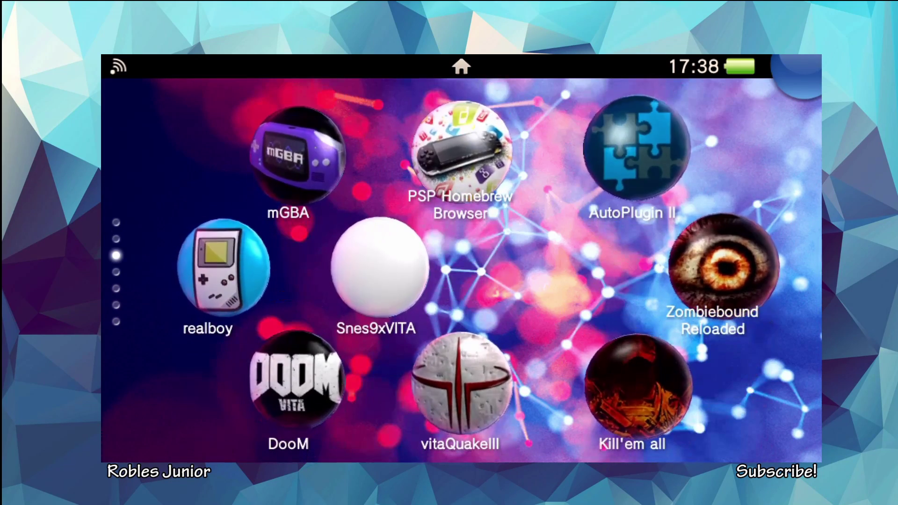
left_click(636, 147)
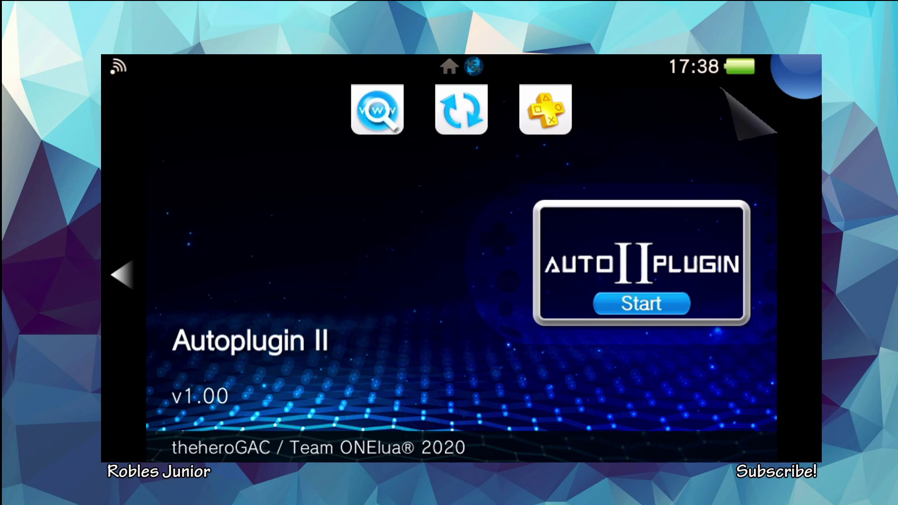
Step: Leave AutoPlugin II and start the original Autoplugin v4.21 from home page 2
left_click_drag(234, 274, 655, 274)
left_click_drag(449, 374, 449, 140)
left_click(712, 261)
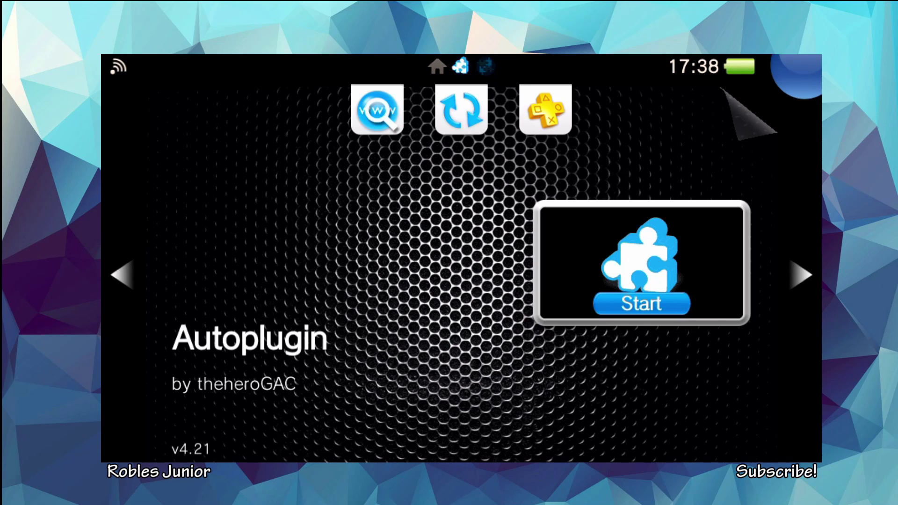
key("Return")
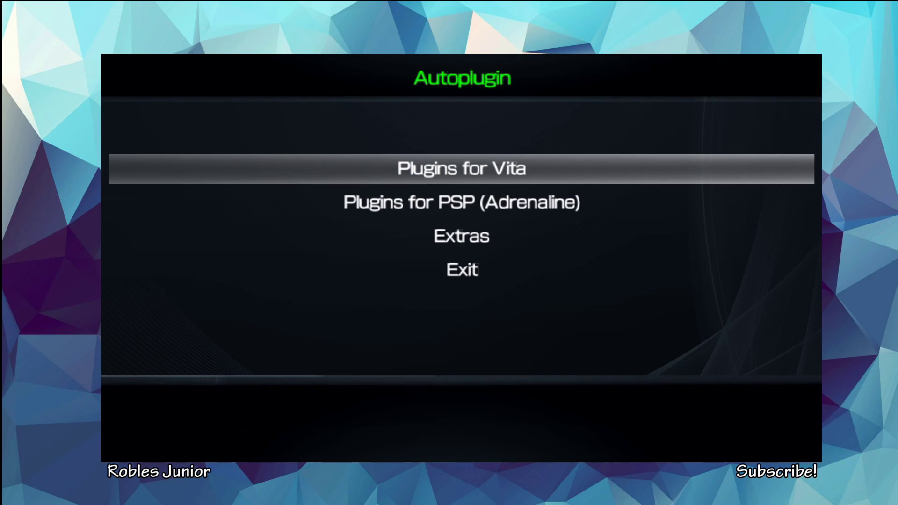
Step: Browse the Plugins for Vita > Install Plugins list, then back out to the main menu
key("Return")
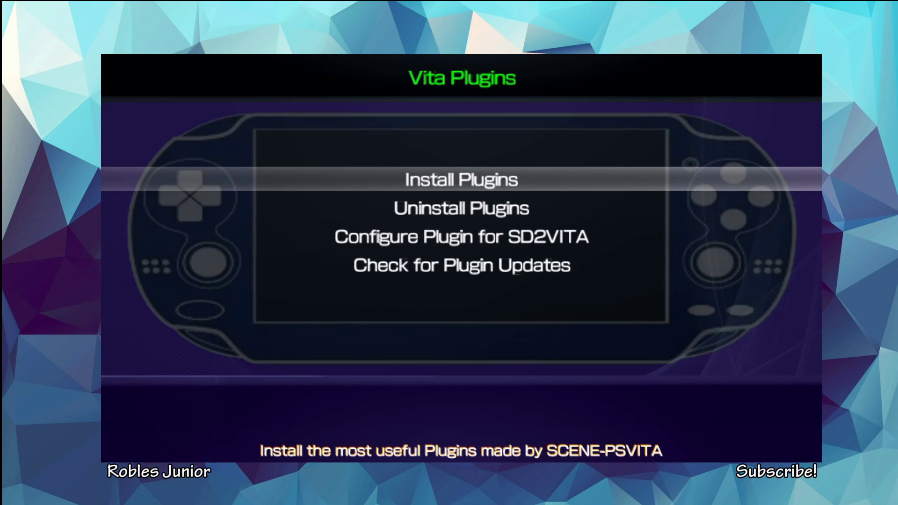
key("Return")
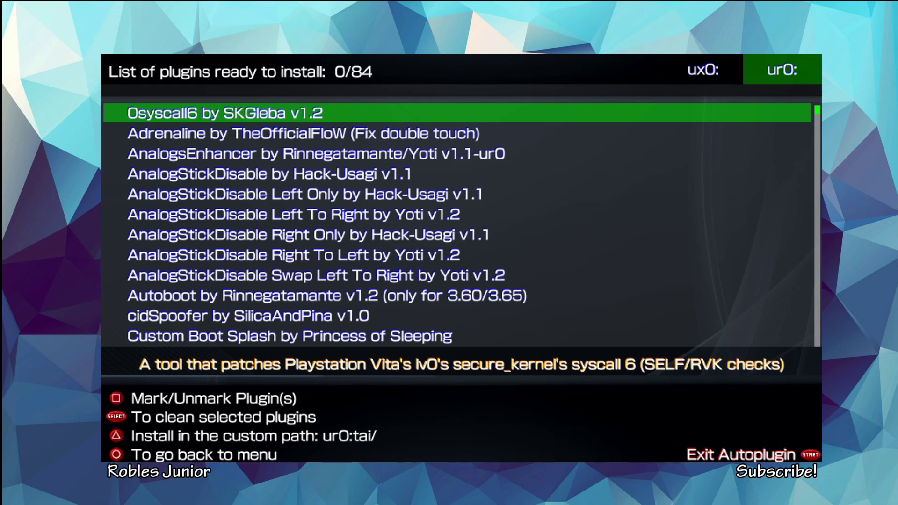
key("Down")
key("Down")
key("Down")
key("Down")
key("Down")
key("Down")
key("Down")
key("Down")
key("Down")
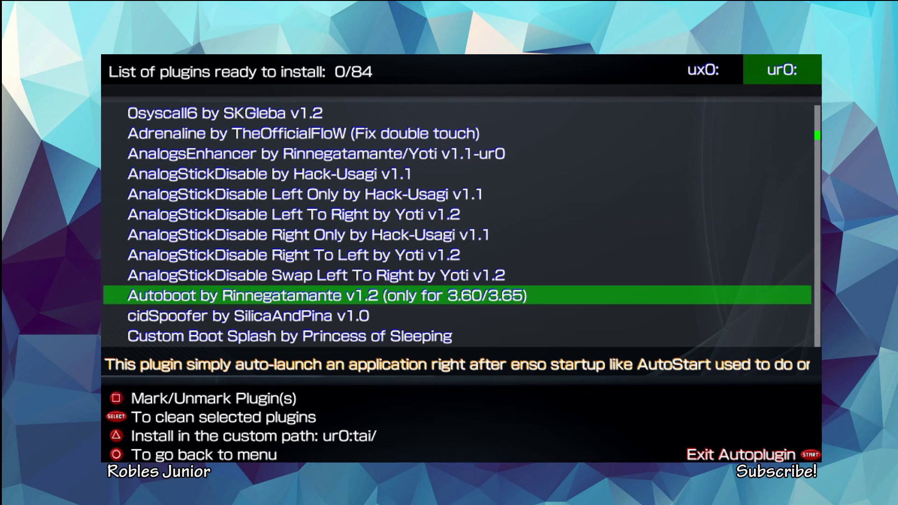
key("Down")
key("Down")
key("Down")
key("Down")
key("Down")
key("Down")
key("Down")
key("Down")
key("Down")
key("Down")
key("Down")
key("Down")
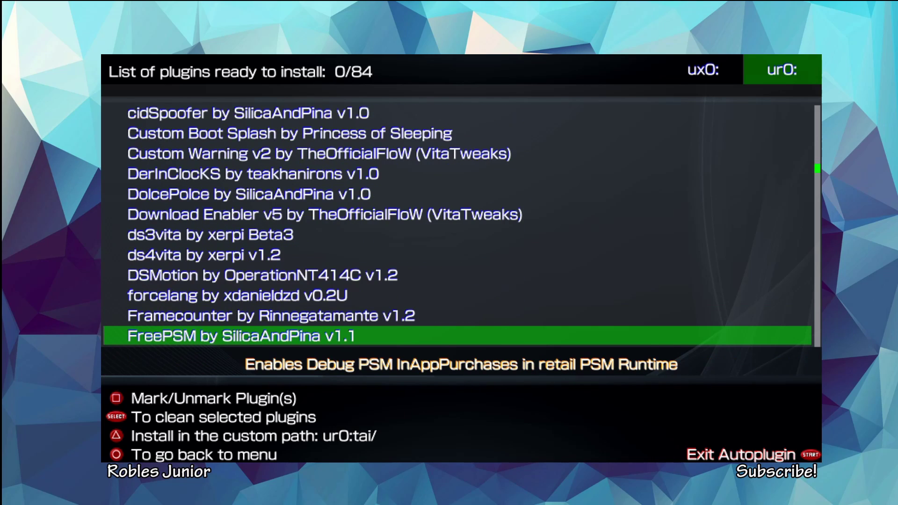
key("Escape")
key("Down")
key("Escape")
Step: Browse the PSP Plugins for Adrenaline list, from CXMB down to Lang Swapper
key("Down")
key("Down")
key("Up")
key("Up")
key("Down")
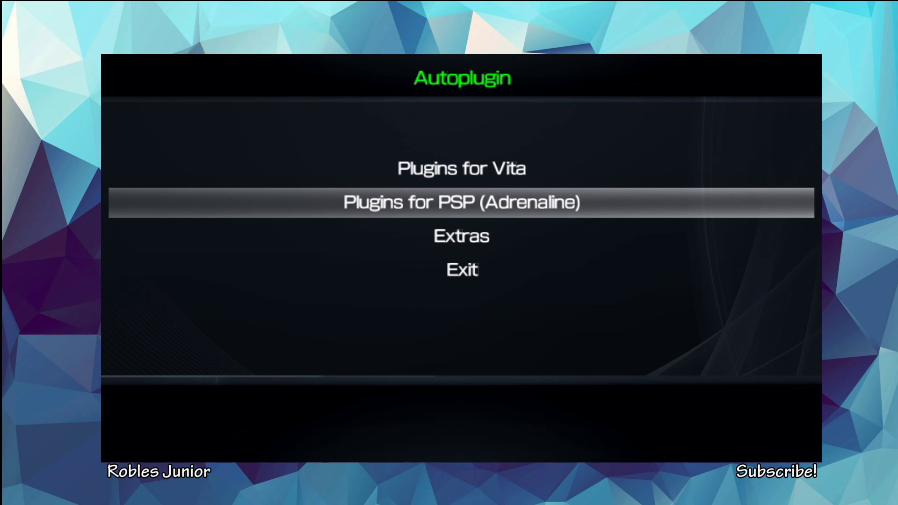
key("Return")
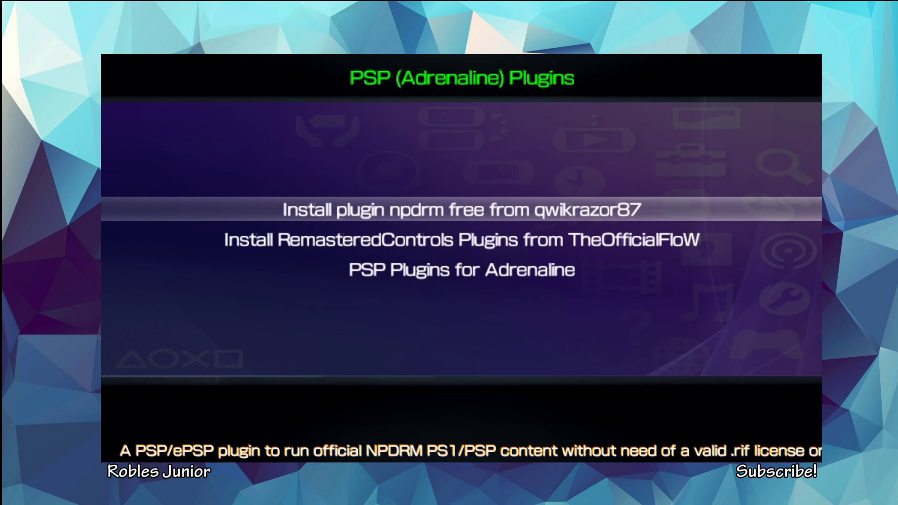
key("Down")
key("Down")
key("Return")
key("Down")
key("Up")
key("Down")
key("Down")
key("Down")
key("Down")
key("Up")
key("Up")
key("Up")
key("Up")
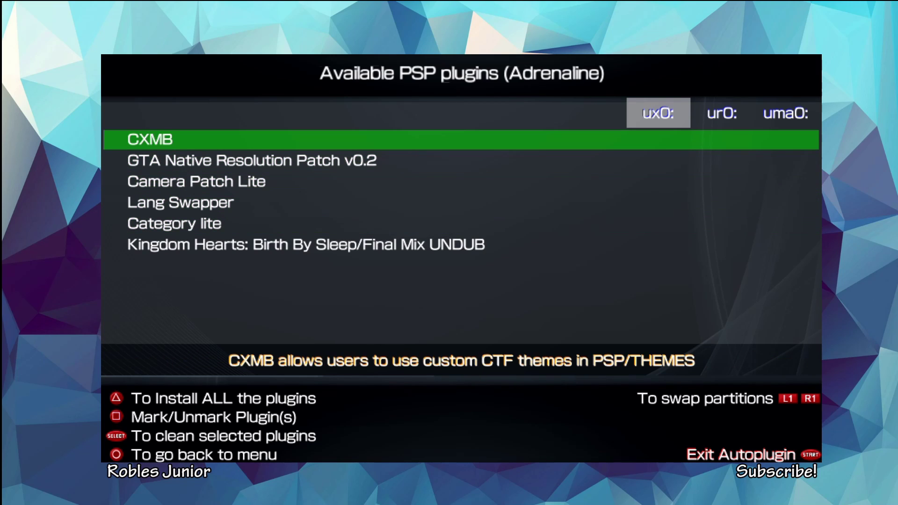
Step: Back out to the main menu and exit Autoplugin to the home screen
key("Escape")
key("Escape")
key("Down")
key("Down")
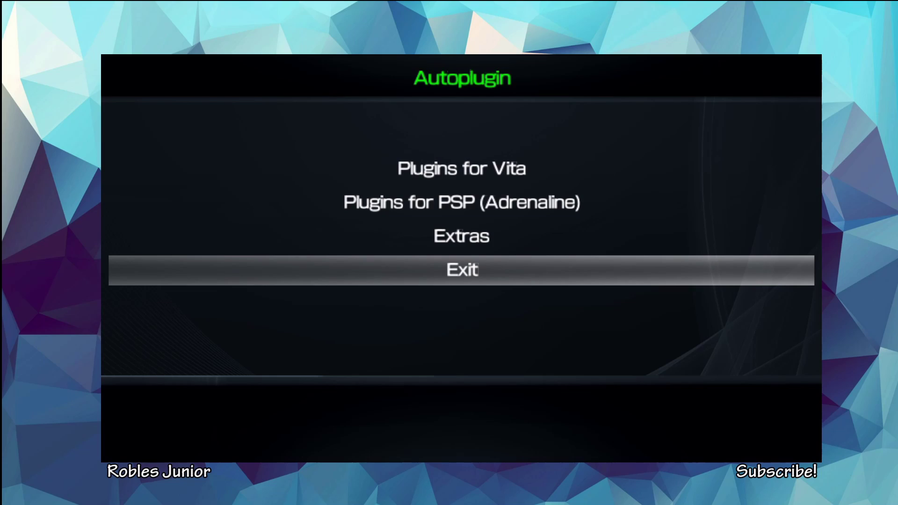
key("Return")
key("Escape")
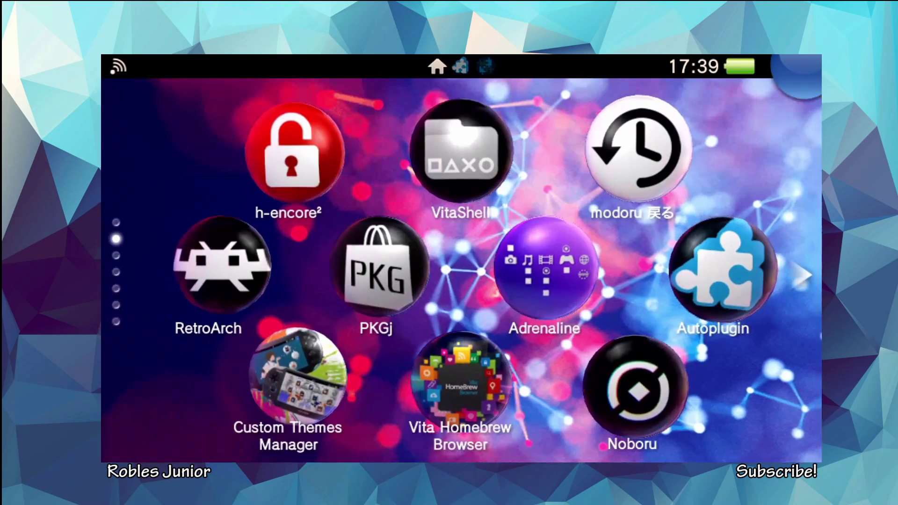
Step: Launch VitaShell from the previous home page to reach its partition list
key("Down")
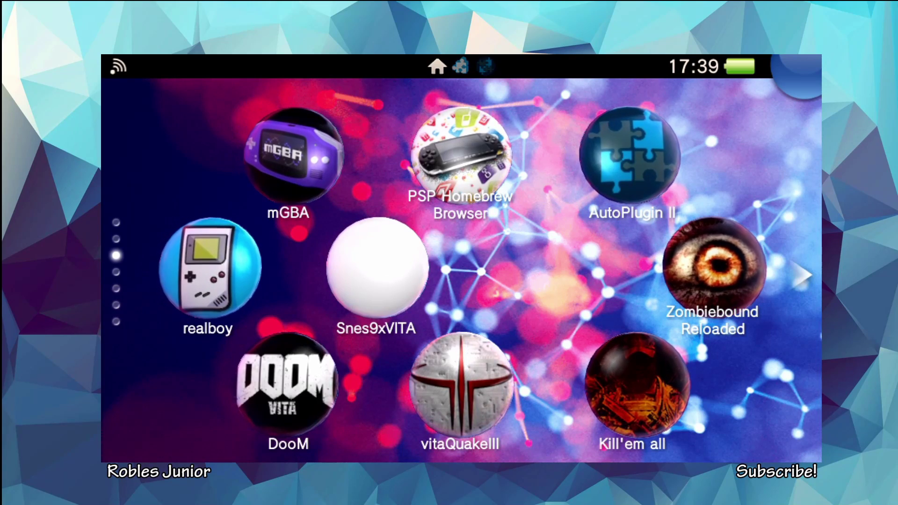
scroll(461, 258, "up", 1)
left_click(457, 150)
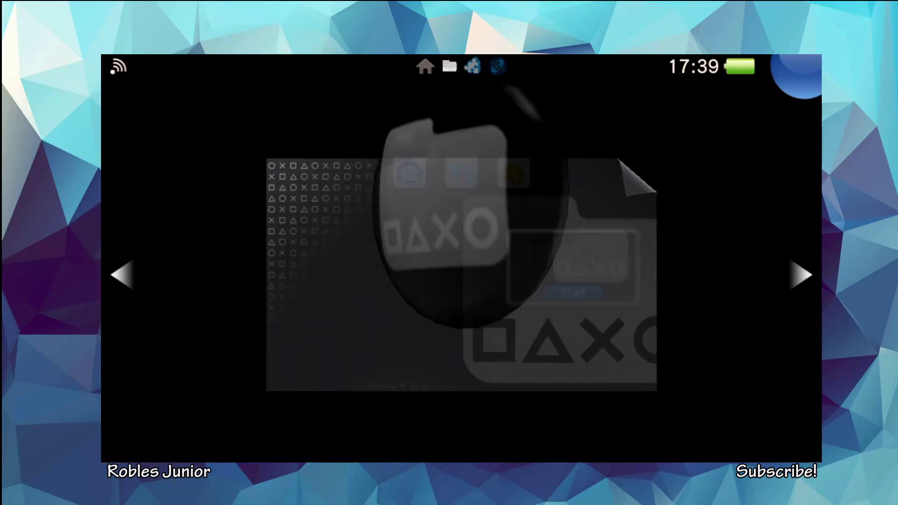
left_click(640, 303)
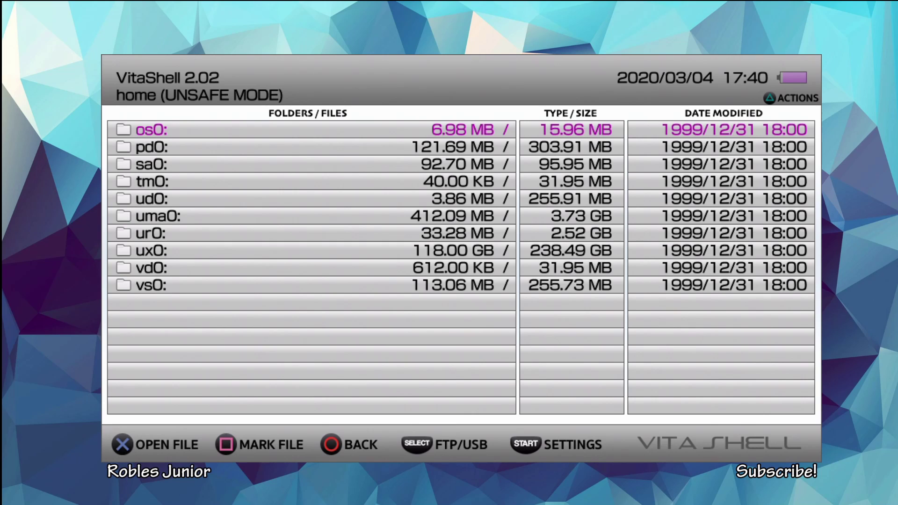
Step: Set the SELECT button shortcut to FTP and start the FTP server at ftp://10.0.0.166:1337
key("Return")
key("Down")
key("Down")
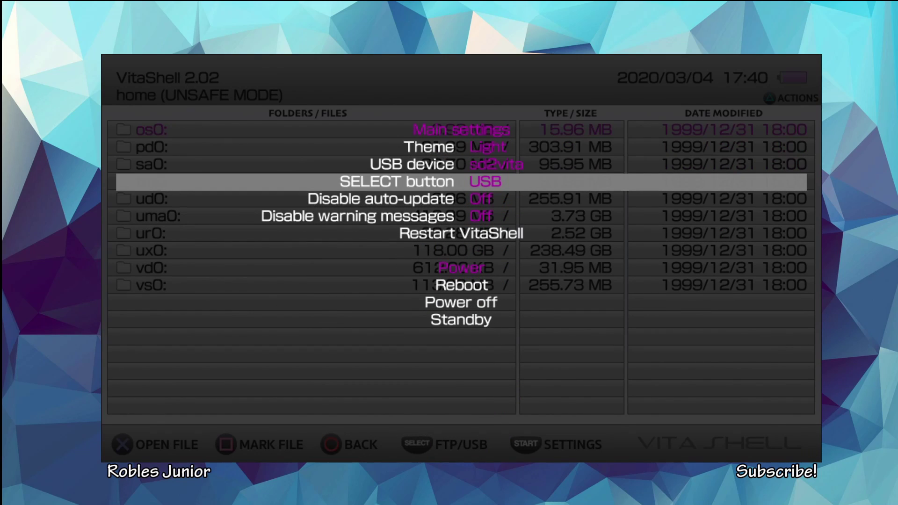
key("Right")
key("Right")
key("Right")
key("Right")
key("Right")
key("Escape")
key("shift")
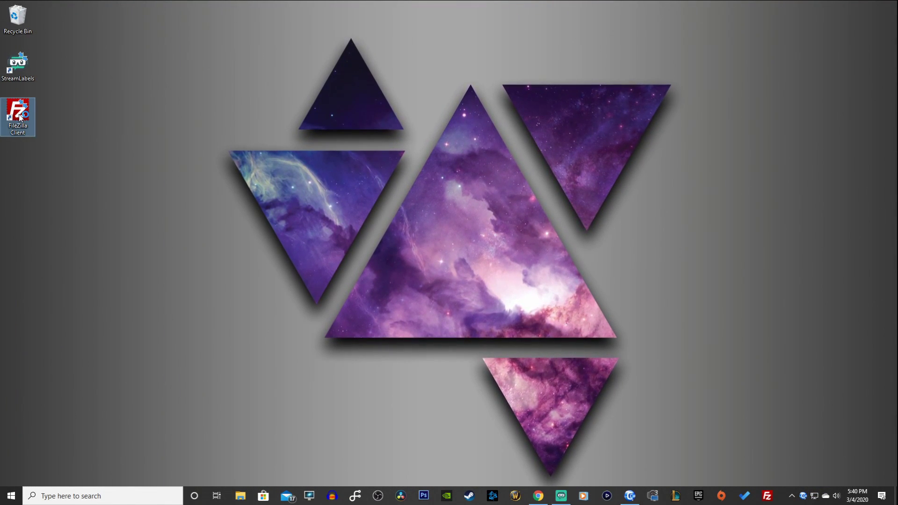
Step: Launch FileZilla and quickconnect to ftp://10.0.0.166:1337, accepting the insecure FTP warning
double_click(34, 117)
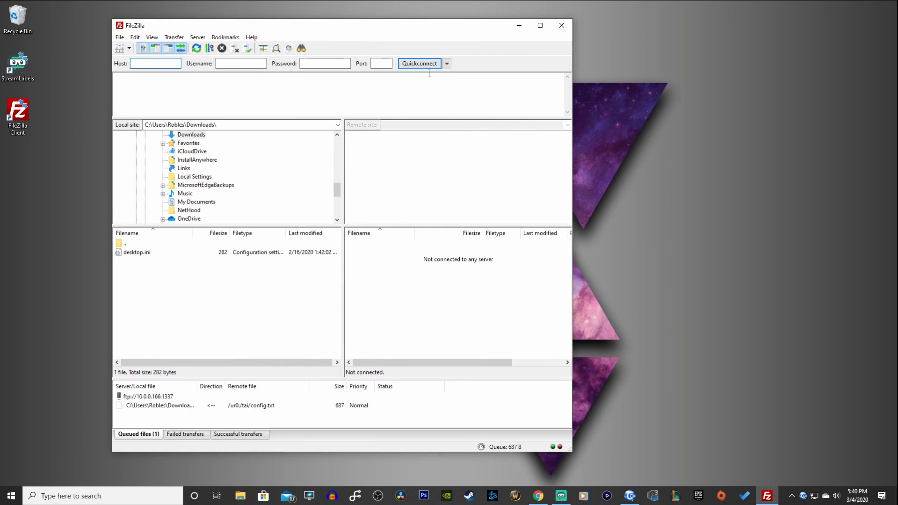
left_click(447, 63)
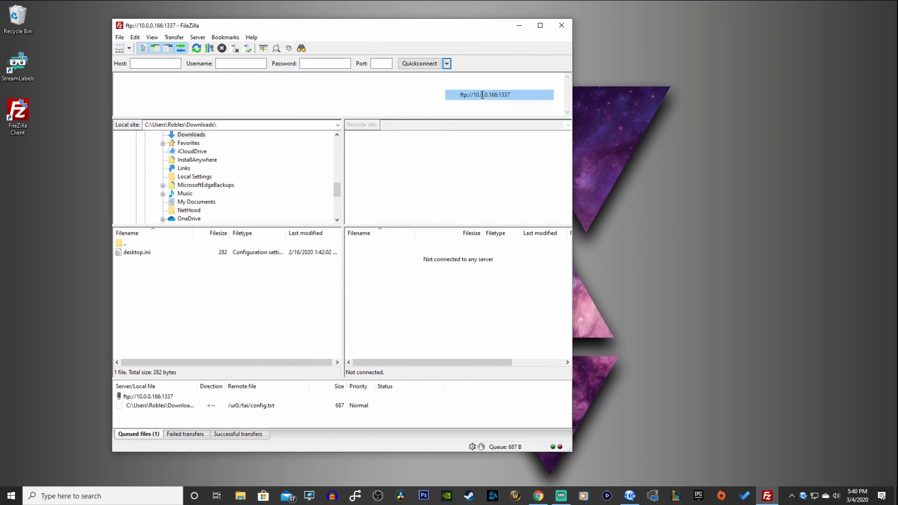
left_click(483, 95)
left_click(371, 274)
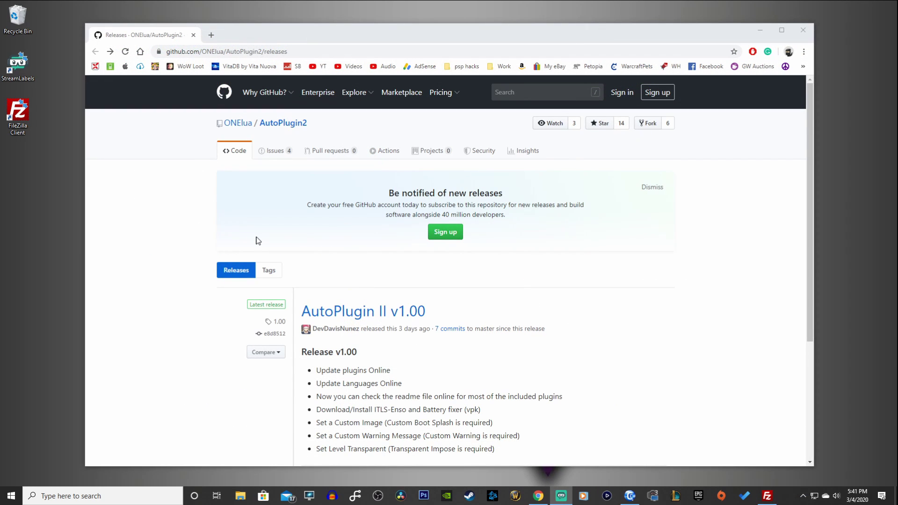
Step: Download AutoPlugin2.vpk from the AutoPlugin II v1.00 release Assets
mouse_move(300, 164)
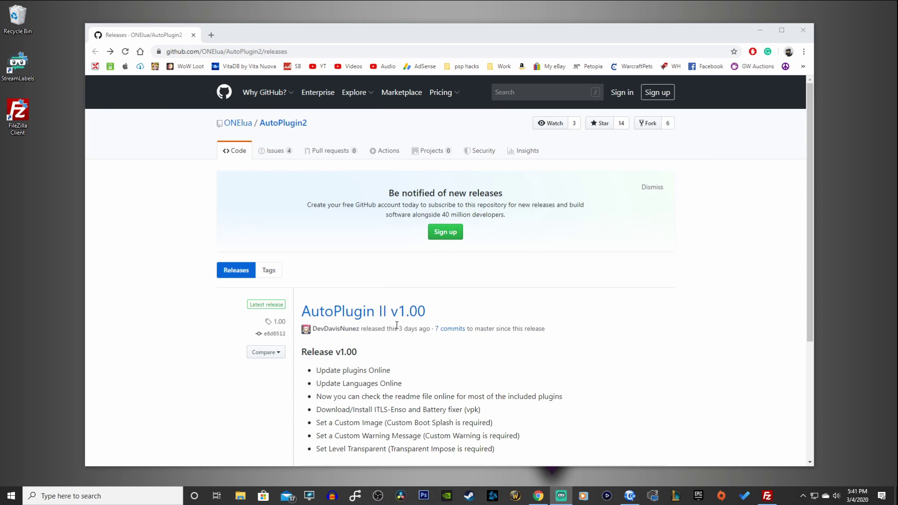
scroll(449, 338, "down", 4)
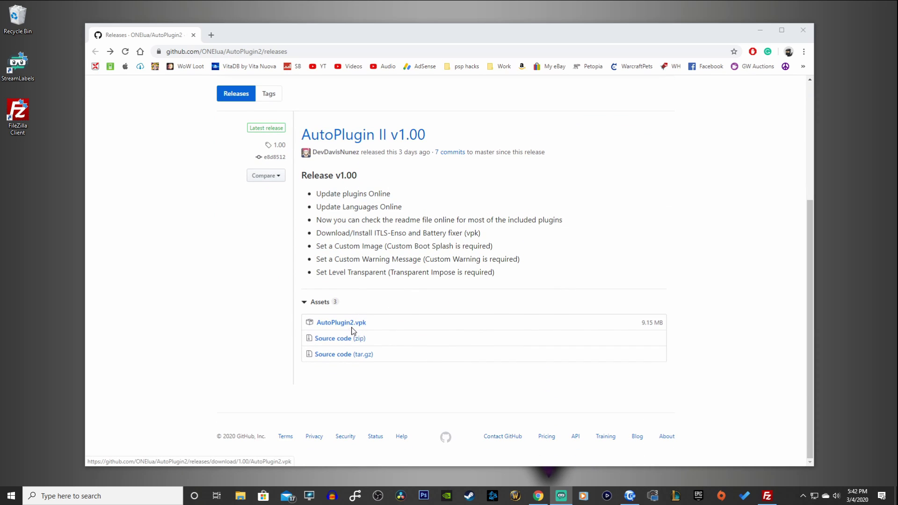
left_click(358, 327)
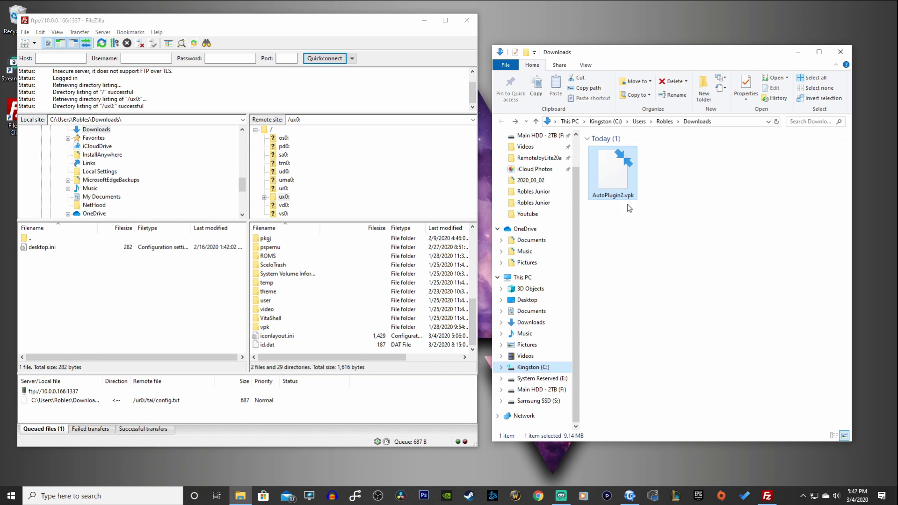
Step: Drop AutoPlugin2.vpk onto ux0:/vpk, cancel the duplicate upload, then close FileZilla and Downloads
left_click_drag(618, 172, 310, 329)
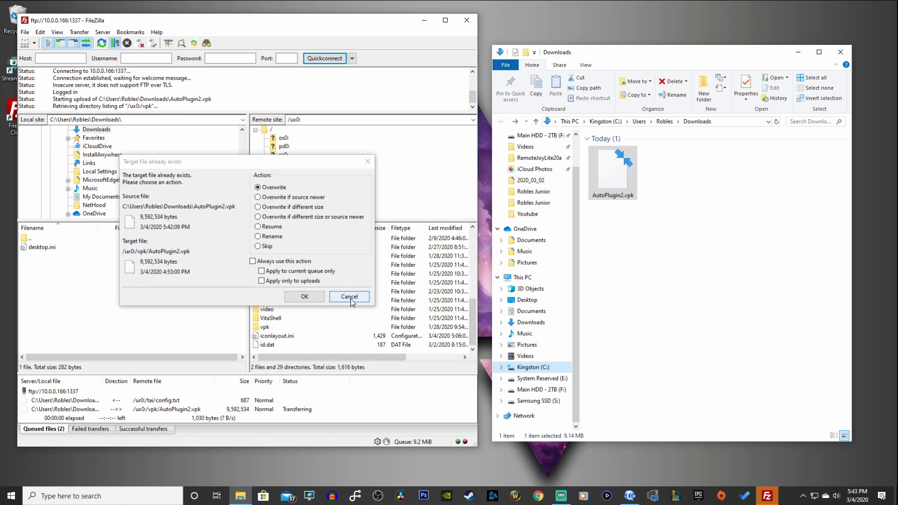
left_click(350, 297)
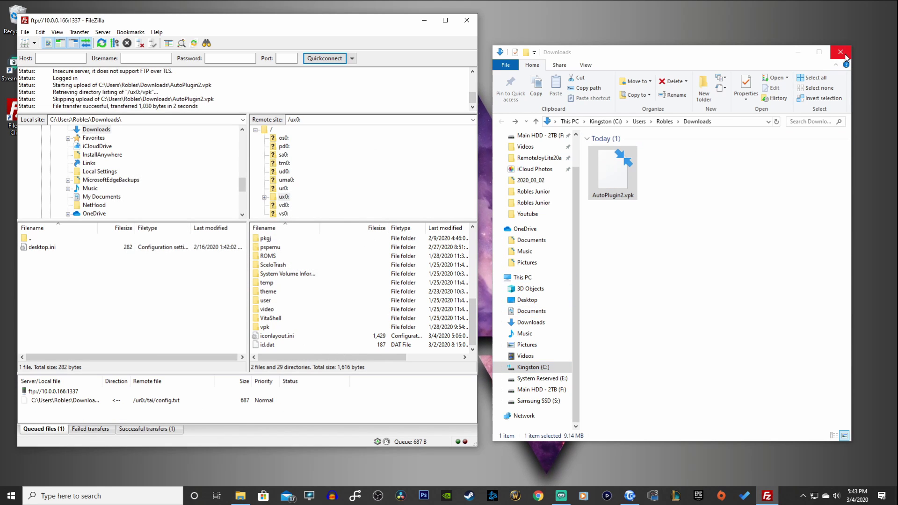
left_click(467, 20)
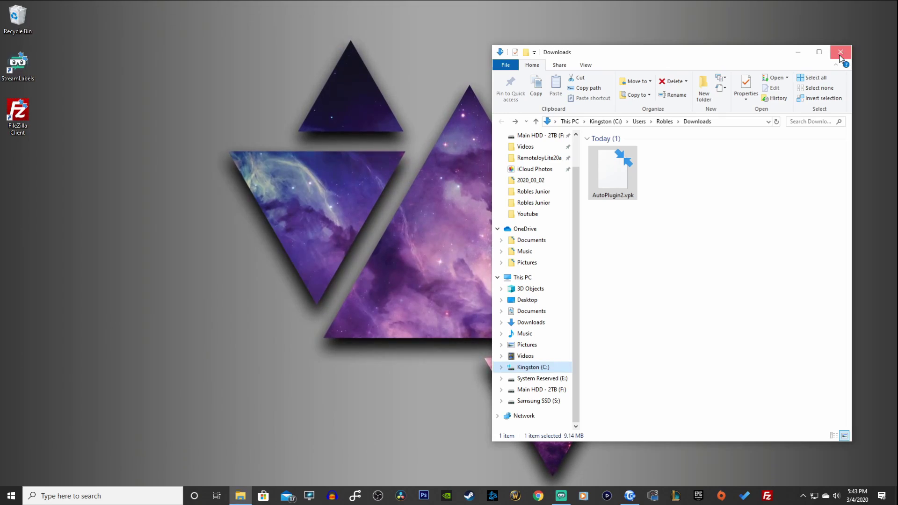
left_click(841, 52)
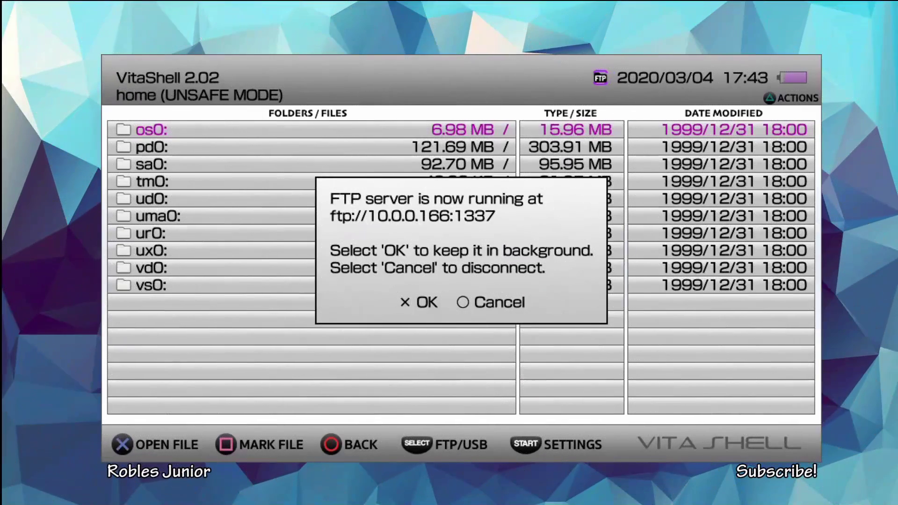
Step: Stop the FTP server and select AutoPlugin2.vpk in ux0:vpk/
key("Escape")
key("Down")
key("Down")
key("Down")
key("Down")
key("Down")
key("Down")
key("Down")
key("Return")
key("Down")
key("Down")
key("Down")
key("Down")
key("Down")
key("Down")
key("Down")
key("Down")
key("Down")
key("Down")
key("Down")
key("Down")
key("Down")
key("Down")
key("Down")
key("Down")
key("Down")
key("Down")
key("Down")
key("Down")
key("Down")
key("Down")
key("Down")
key("Down")
key("Down")
key("Down")
key("Down")
key("Down")
key("Down")
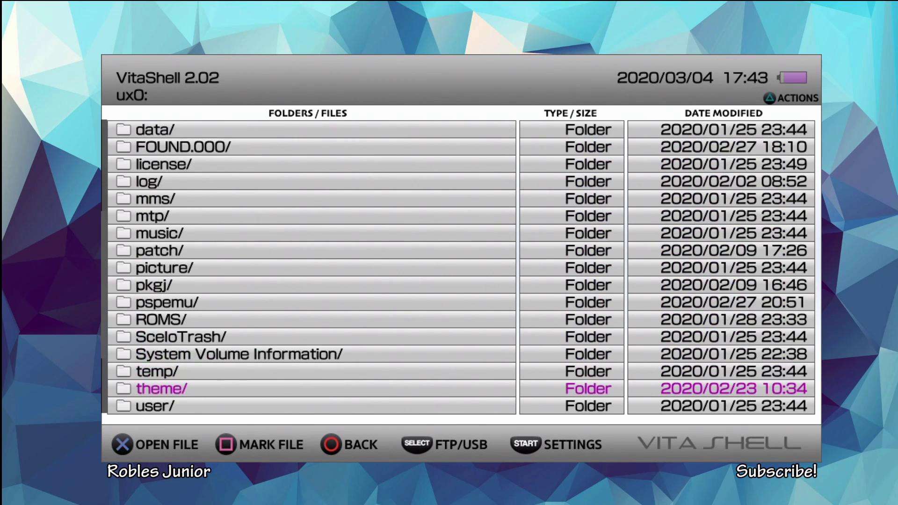
key("Return")
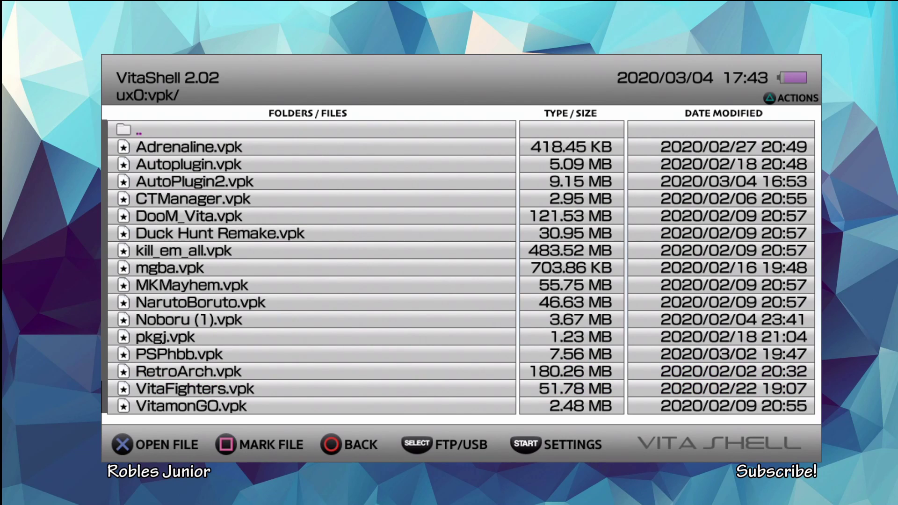
key("Down")
key("Down")
key("Down")
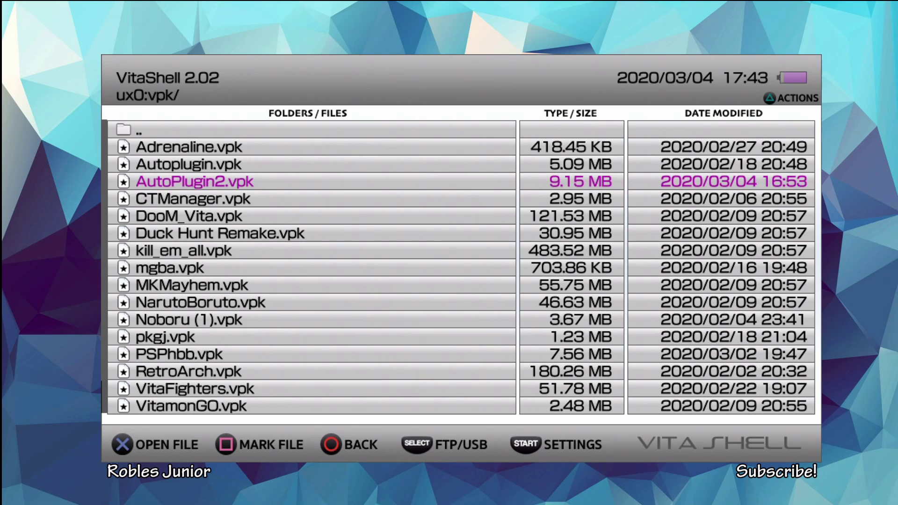
Step: Install AutoPlugin2.vpk, confirming the install and extended permissions prompts
key("Return")
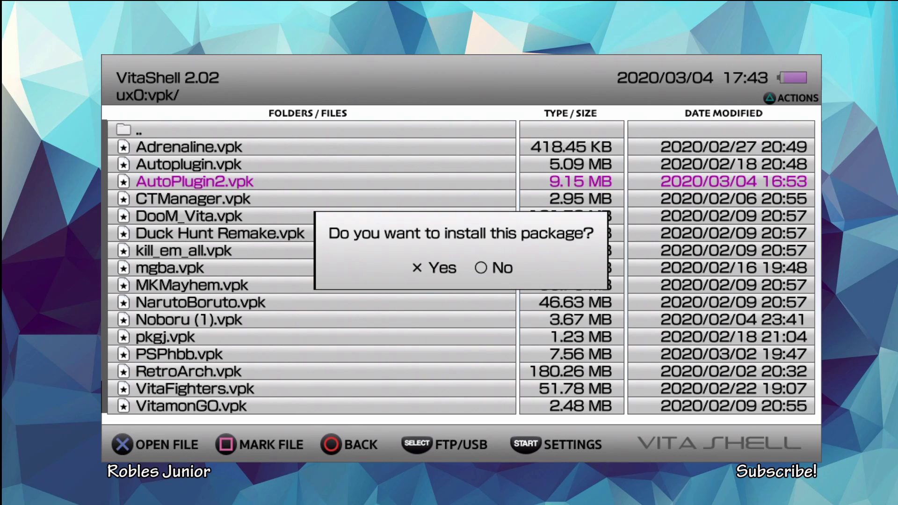
key("Return")
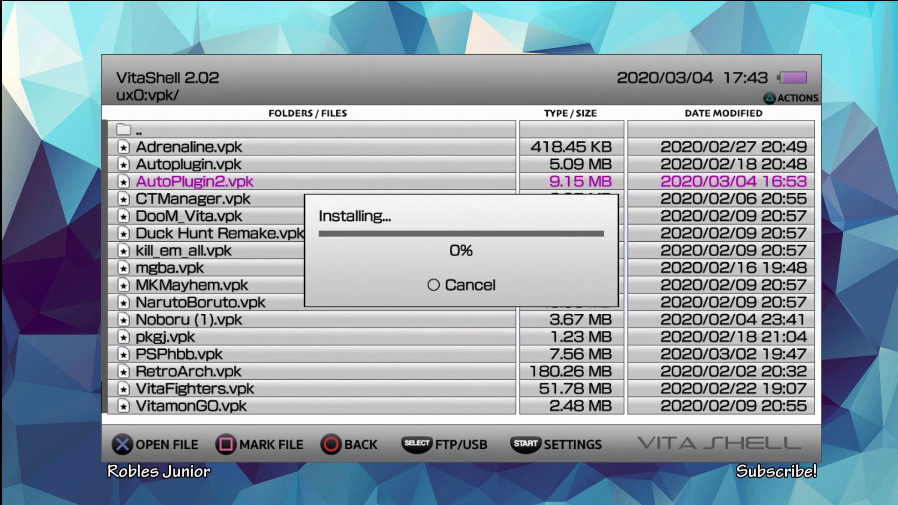
key("Return")
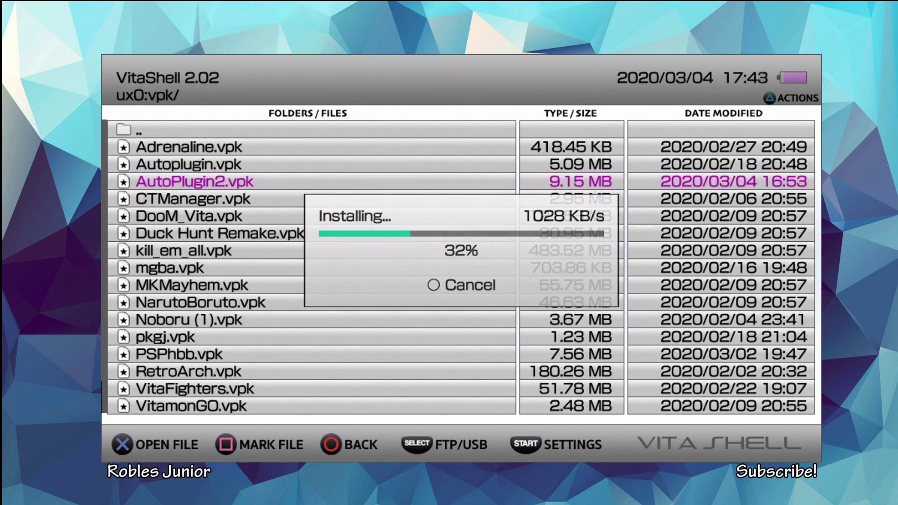
key("Down")
key("Down")
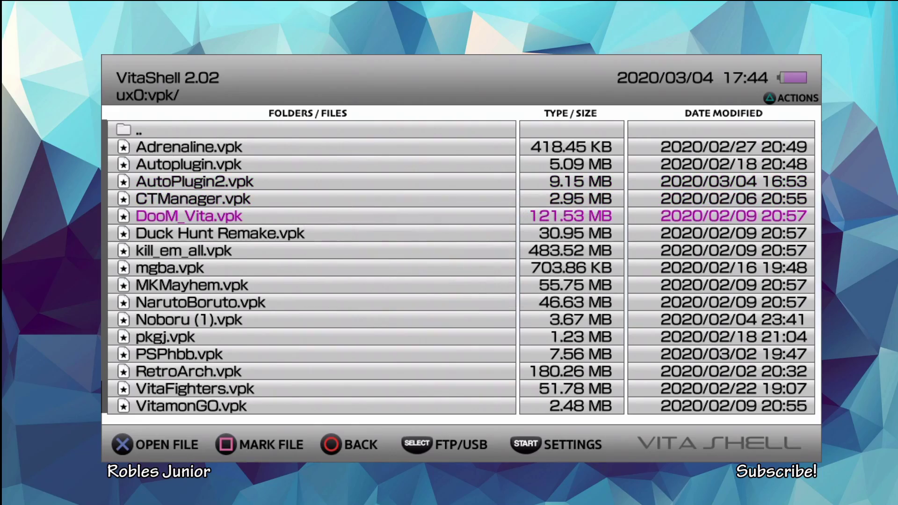
key("super")
Step: Start the newly installed AutoPlugin II and browse its Vita and PSP menu options
left_click_drag(814, 60, 141, 421)
scroll(461, 271, "down", 1)
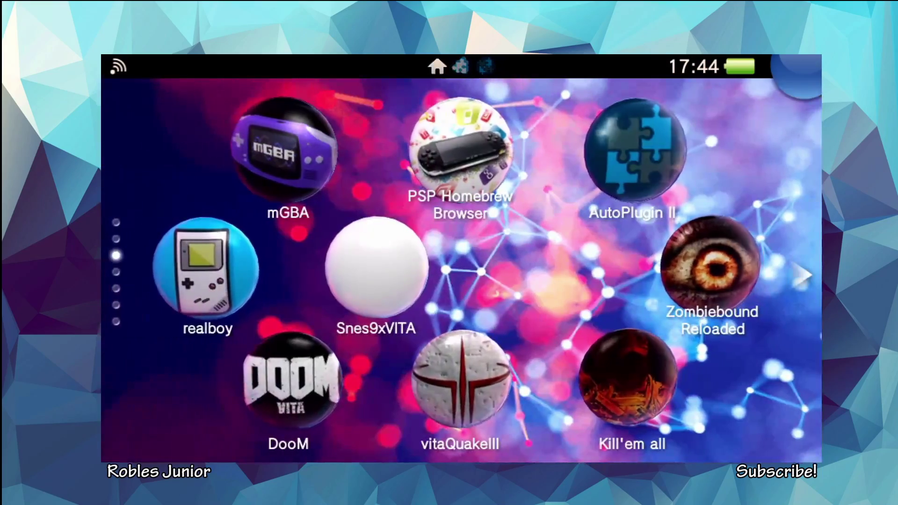
left_click(634, 149)
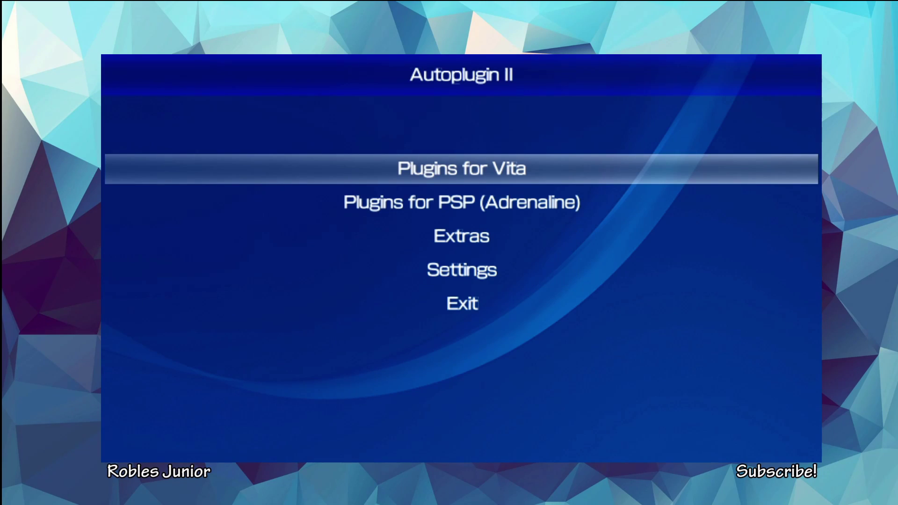
key("Down")
key("Down")
key("Down")
key("Up")
key("Up")
key("Up")
key("Down")
Step: Browse to Extras and Settings, exit AutoPlugin II, and start Autoplugin v4.21
key("Up")
key("Down")
key("Down")
key("Up")
key("Down")
key("Down")
key("Down")
key("Up")
key("Up")
key("Up")
key("Up")
key("Down")
key("Down")
key("Down")
key("Up")
key("Up")
key("Up")
key("Down")
key("Down")
key("Down")
key("Down")
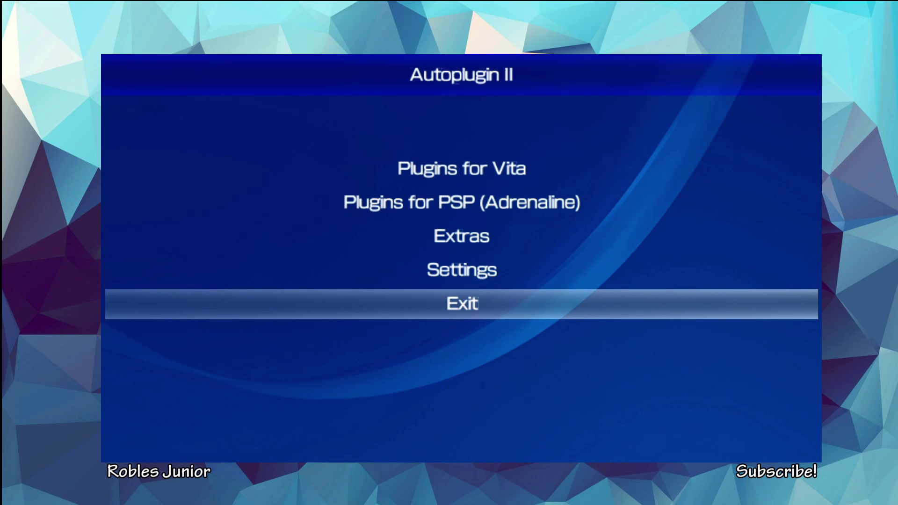
key("Return")
key("Right")
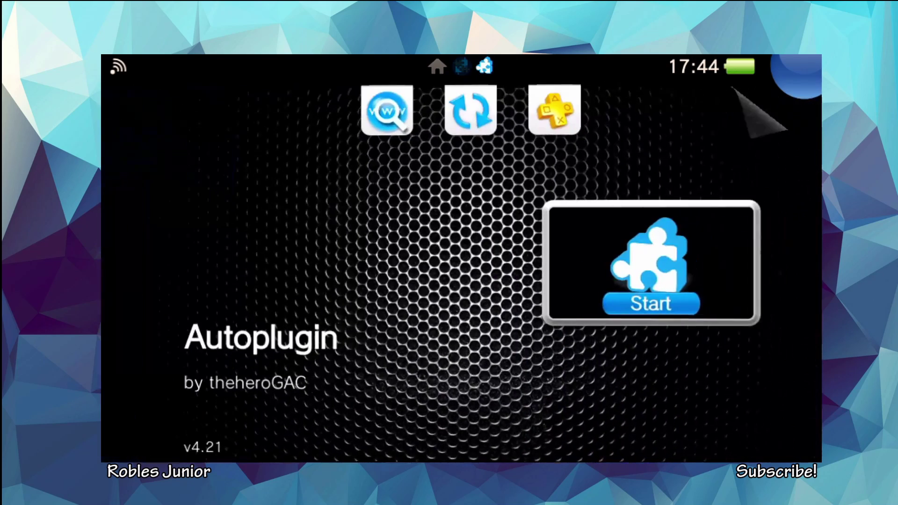
key("Return")
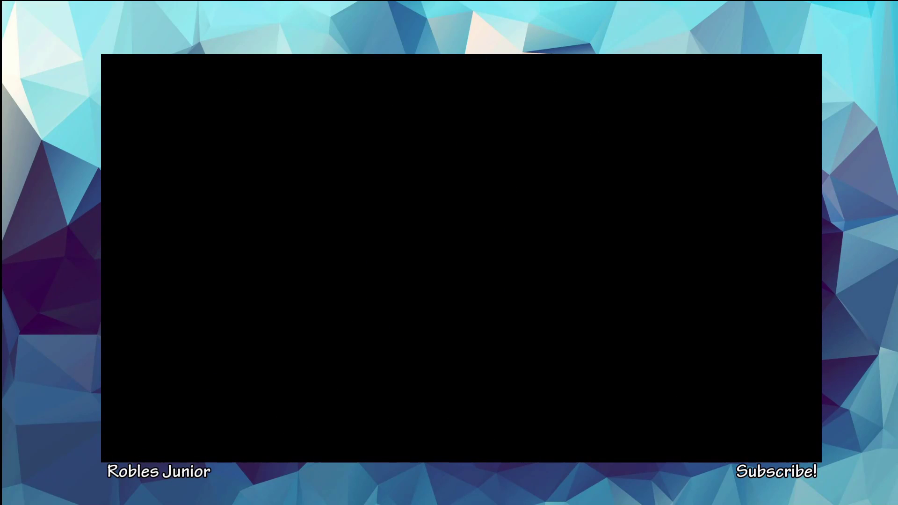
Step: Browse the Autoplugin main menu and enter the Plugins for Vita submenu
key("Down")
key("Down")
key("Up")
key("Up")
key("Down")
key("Down")
key("Down")
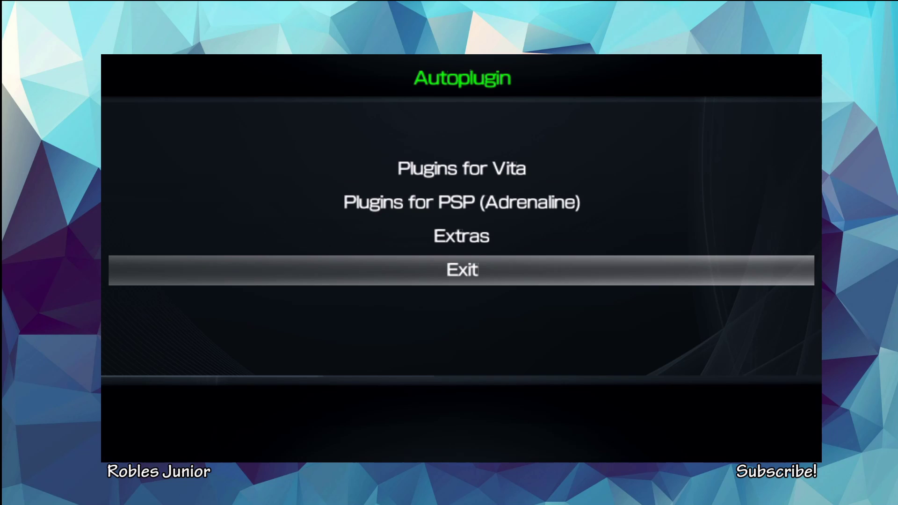
key("Up")
key("Up")
key("Up")
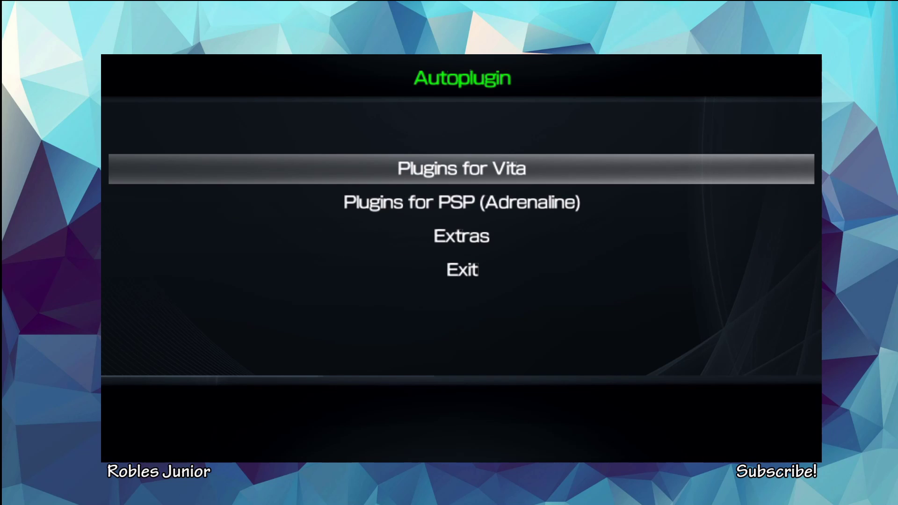
key("Return")
Step: Review the install, uninstall and SD2VITA configuration entries, ending on install plugins
key("Down")
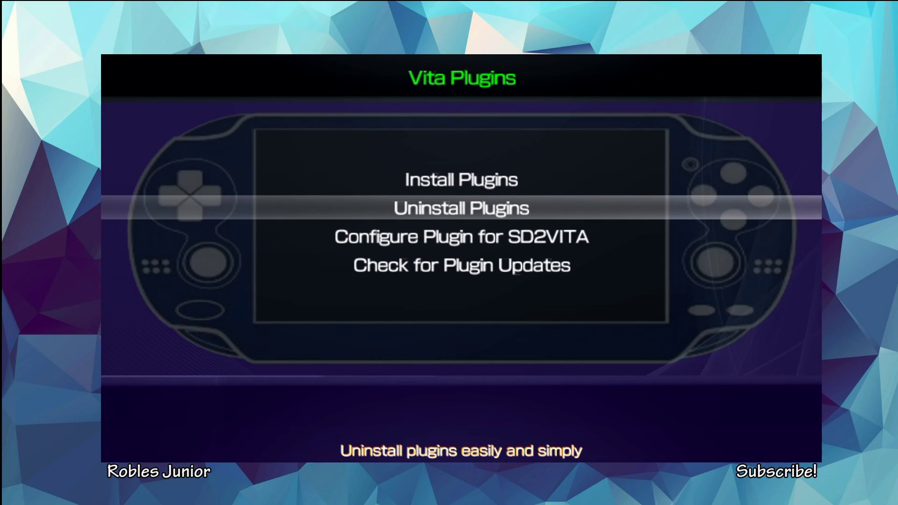
key("Up")
key("Down")
key("Down")
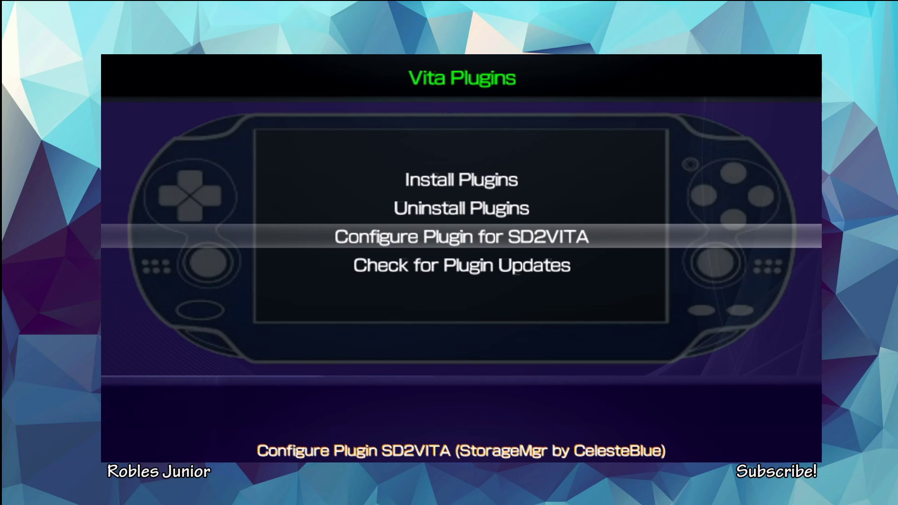
key("Down")
key("Up")
key("Up")
key("Up")
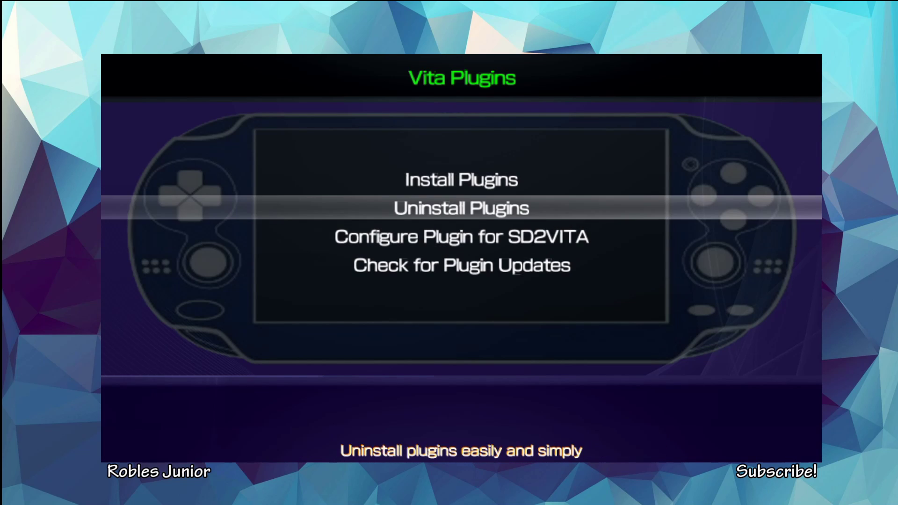